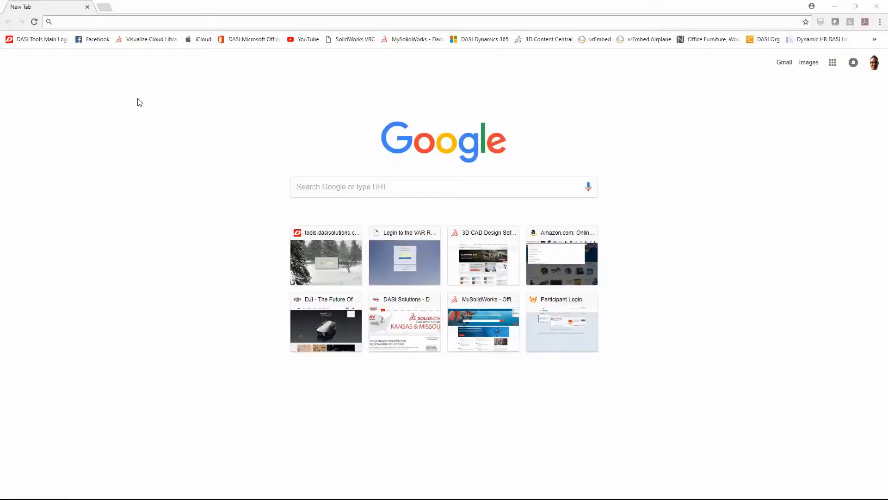
# Go to my.solidworks.com, log in with the saved credentials, and open the user-name account menu
pyautogui.write('my.solidworks.com')
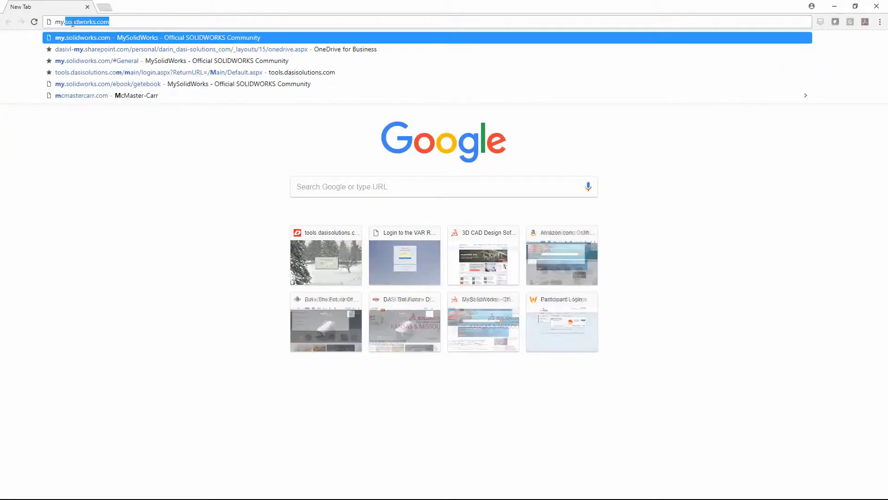
pyautogui.press('Return')
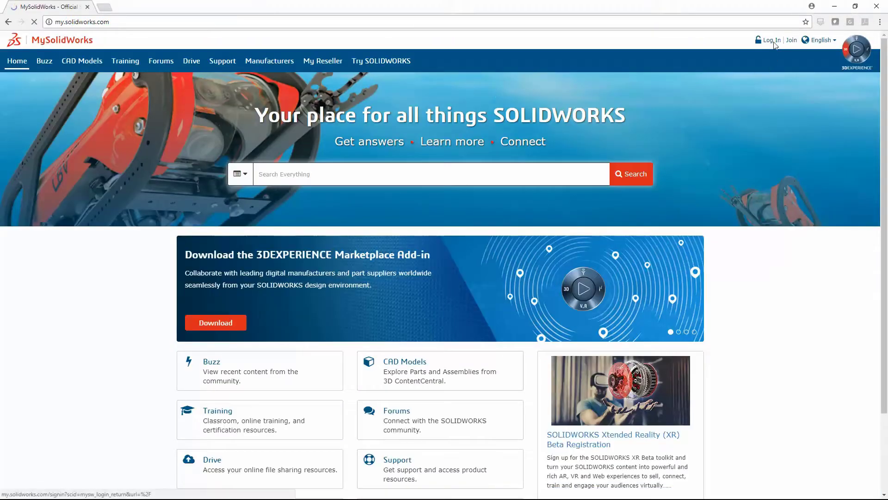
pyautogui.click(772, 41)
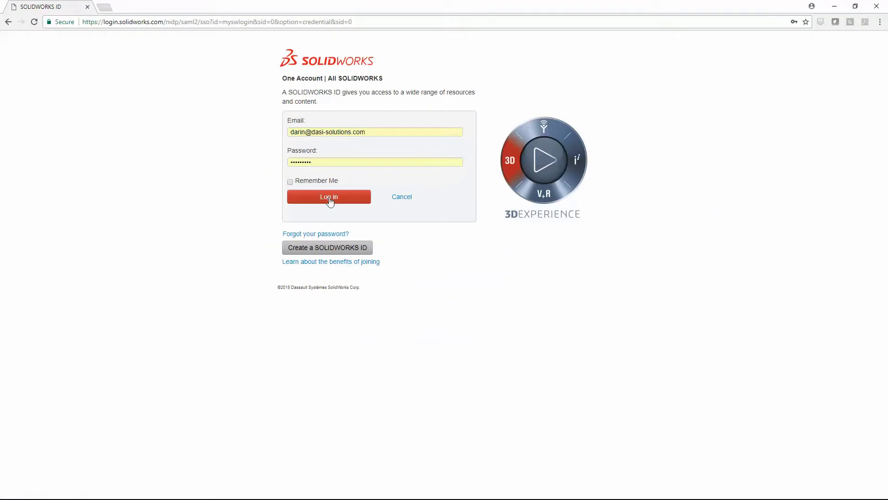
pyautogui.click(330, 199)
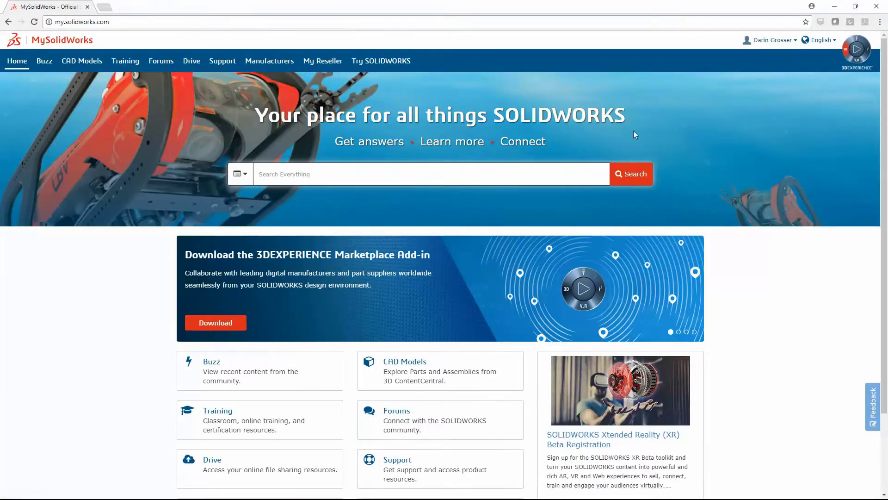
pyautogui.click(795, 42)
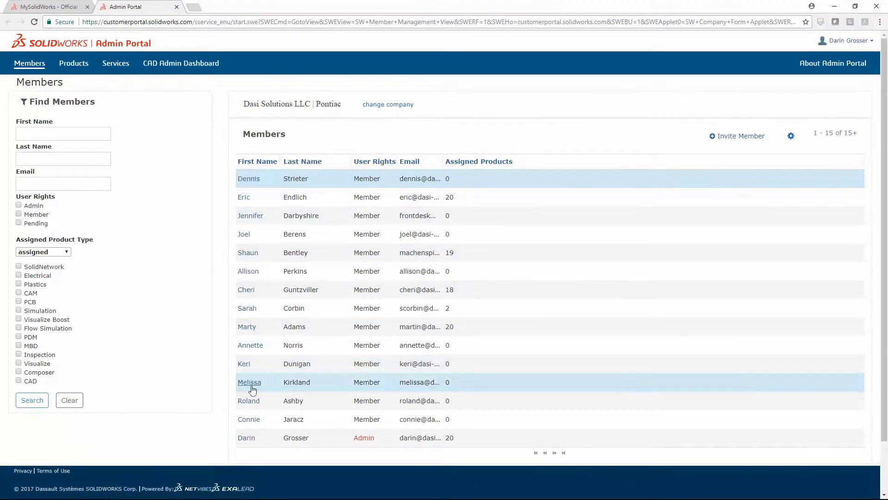
# Find a member by a last name starting 'sta', view their assigned products, then return to Members
pyautogui.click(94, 168)
pyautogui.write('s')
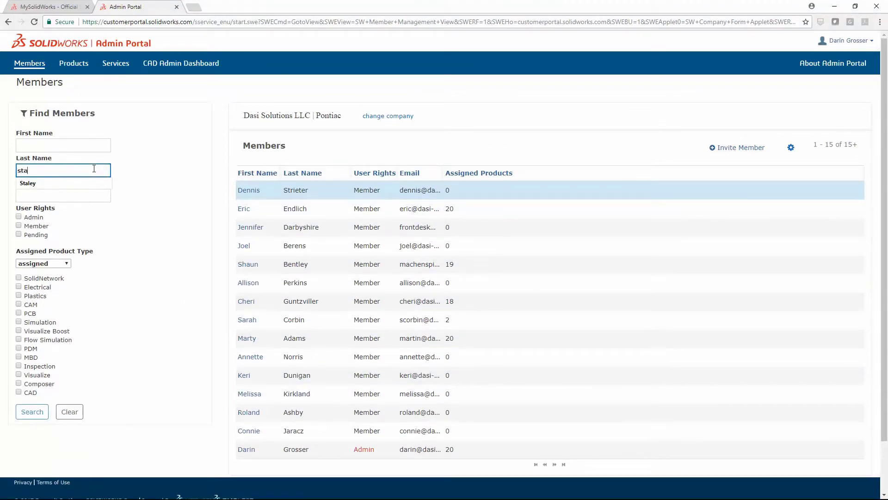
pyautogui.write('taley')
pyautogui.click(61, 182)
pyautogui.click(40, 411)
pyautogui.click(250, 190)
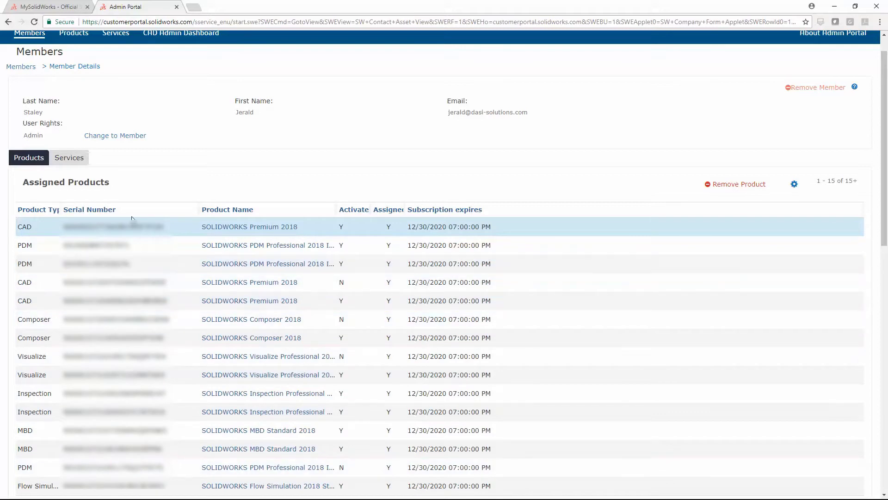
pyautogui.scroll(1, 194, 183)
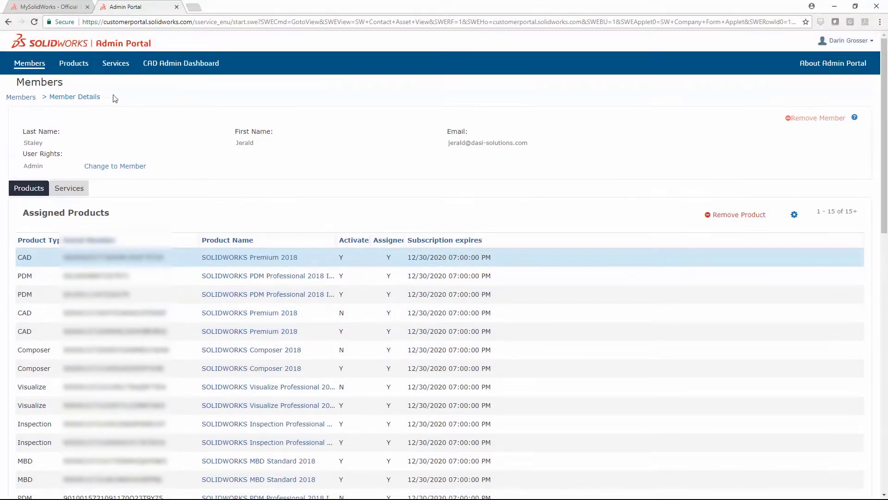
pyautogui.click(35, 69)
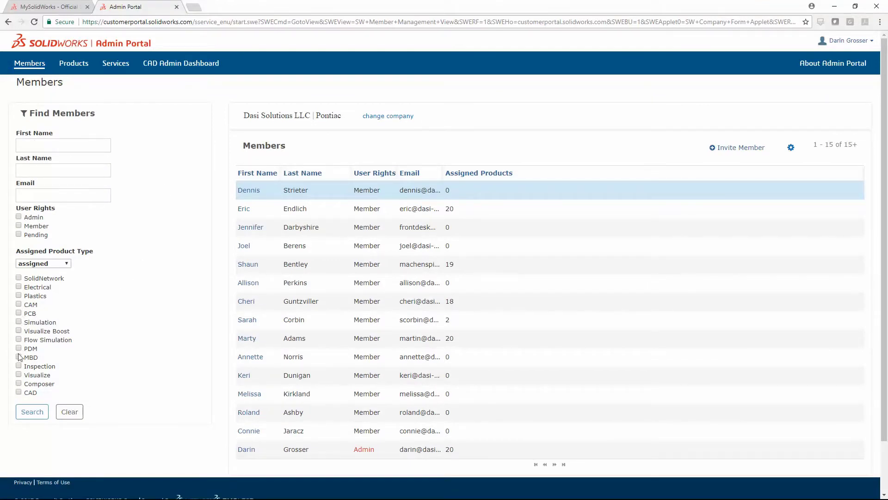
pyautogui.click(32, 411)
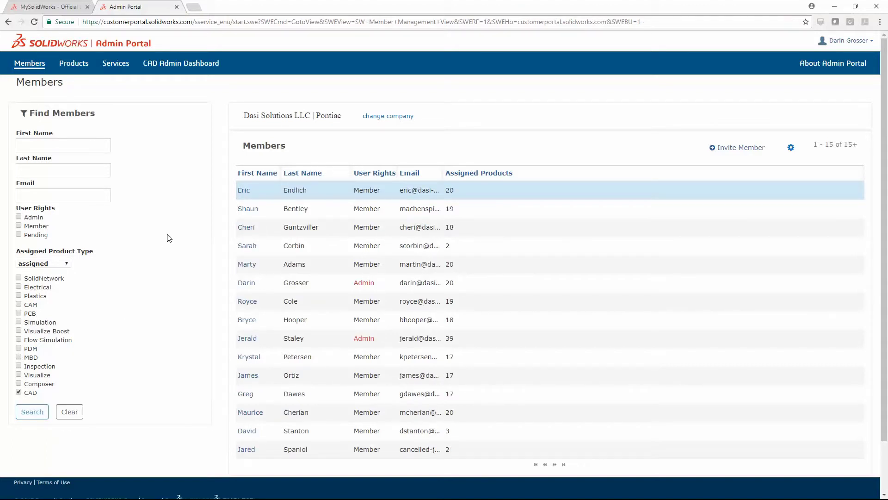
pyautogui.click(70, 411)
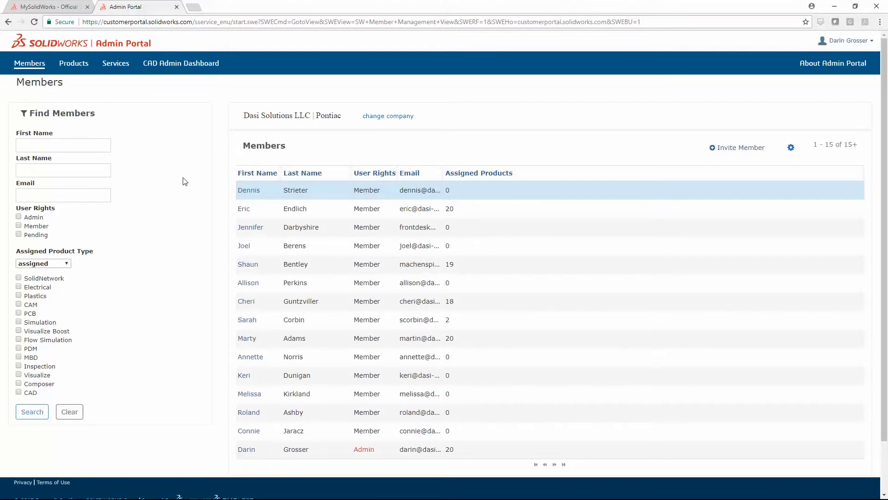
# Invite the new person's e-mail address with Member rights and send the invitation
pyautogui.click(740, 148)
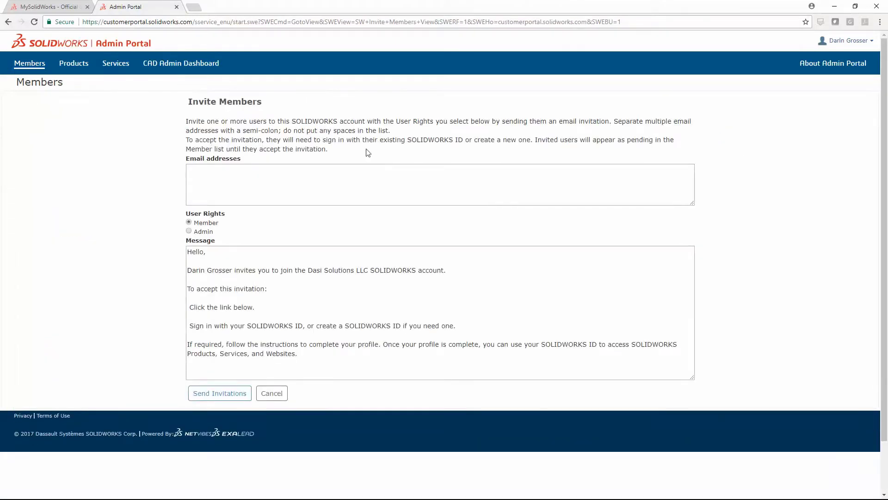
pyautogui.click(223, 176)
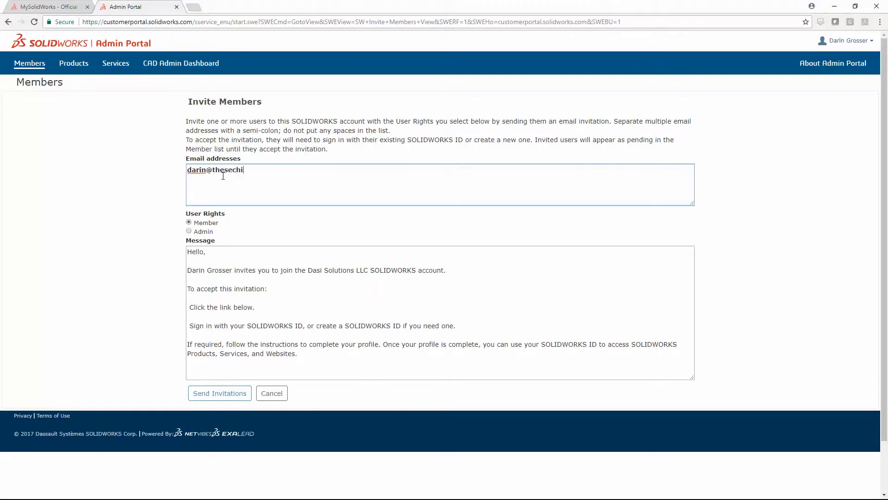
pyautogui.click(222, 393)
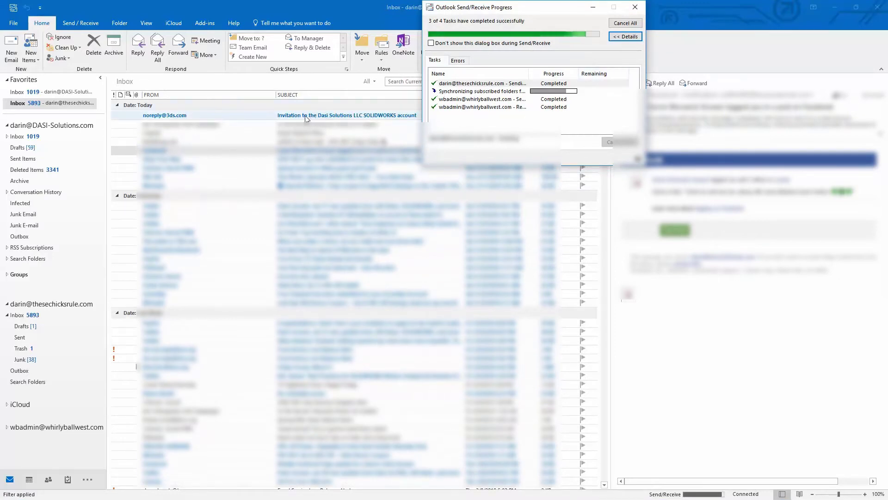
pyautogui.doubleClick(305, 115)
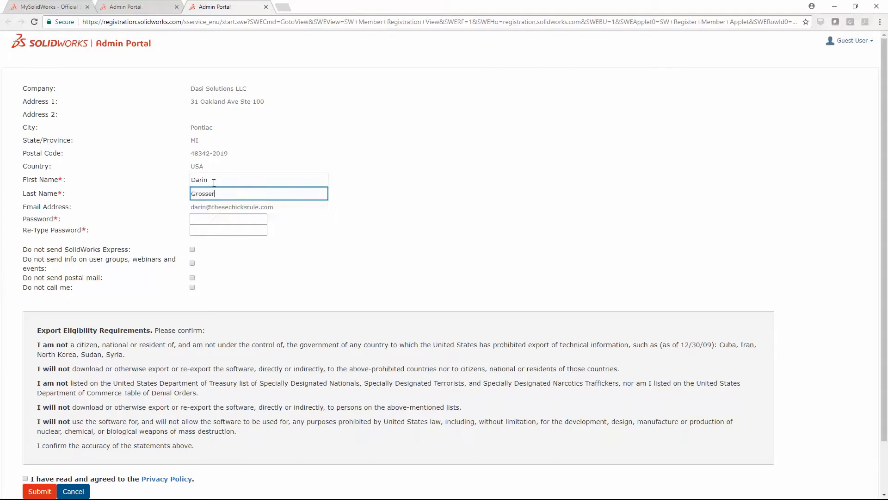
# Set and confirm the account password, accept the Privacy Policy, submit, and acknowledge the welcome message
pyautogui.click(197, 219)
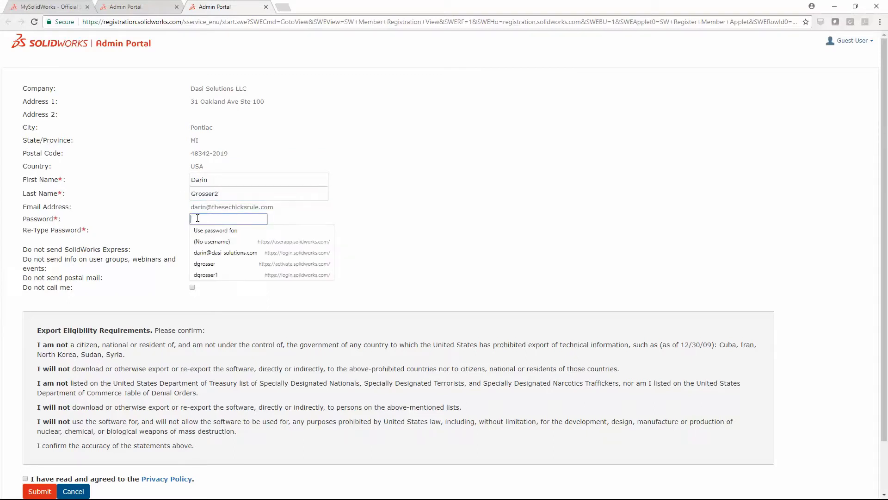
pyautogui.write('*********')
pyautogui.press('Tab')
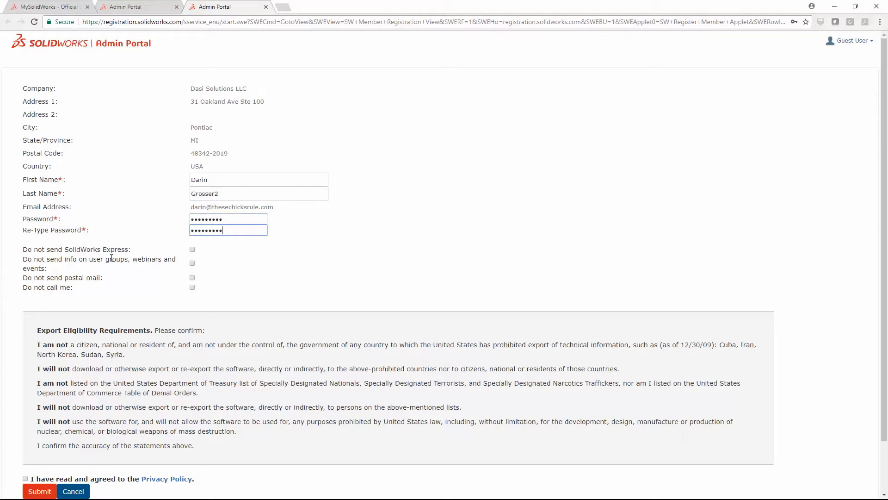
pyautogui.click(26, 479)
pyautogui.click(40, 491)
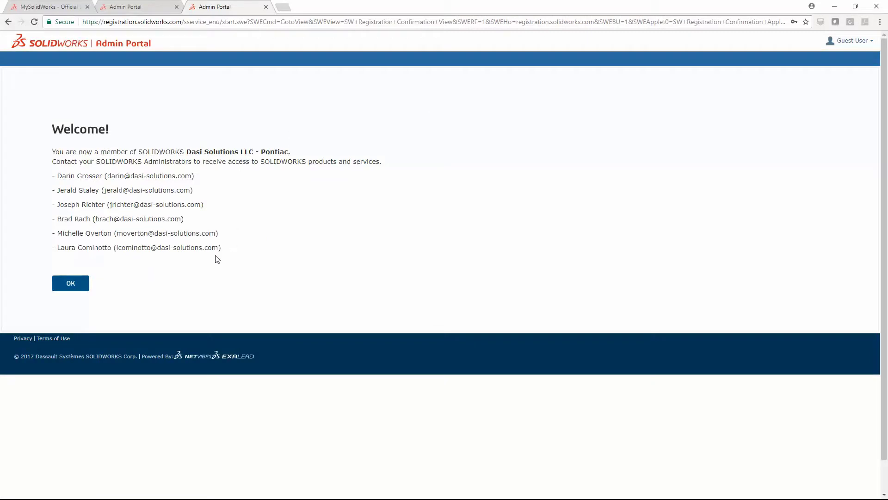
pyautogui.click(70, 283)
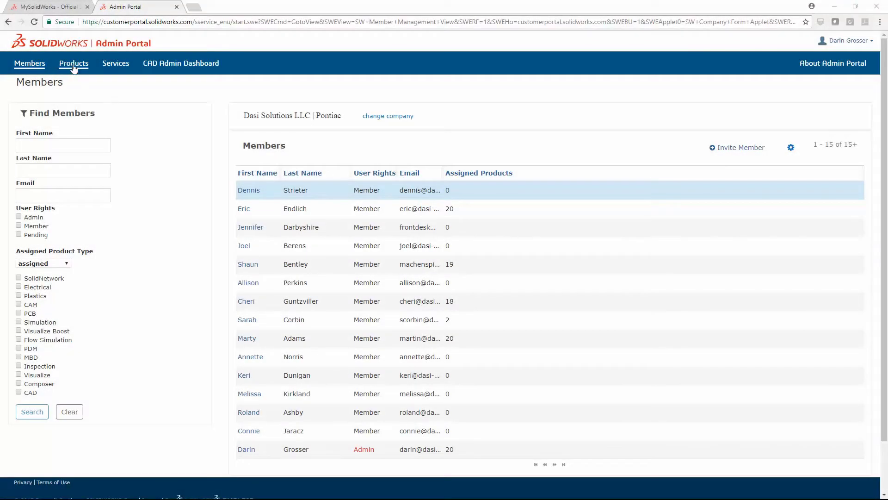
# Show the company's Products list and open its gear options menu
pyautogui.click(74, 63)
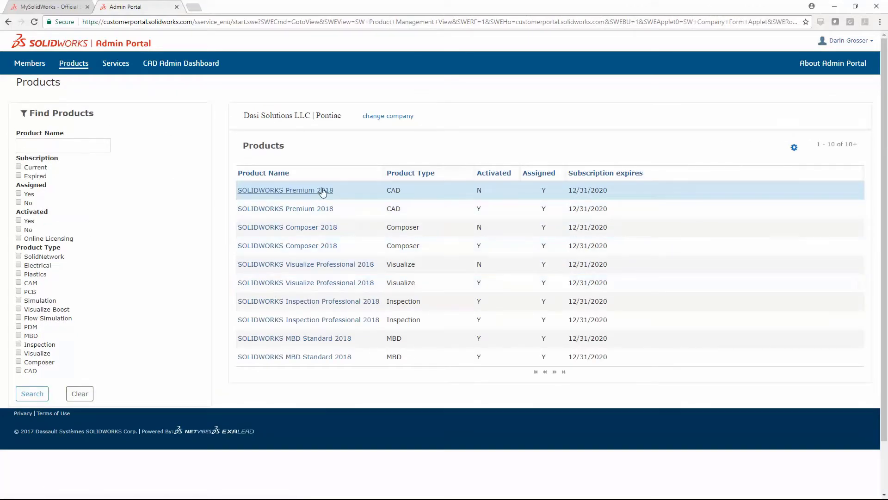
pyautogui.click(794, 147)
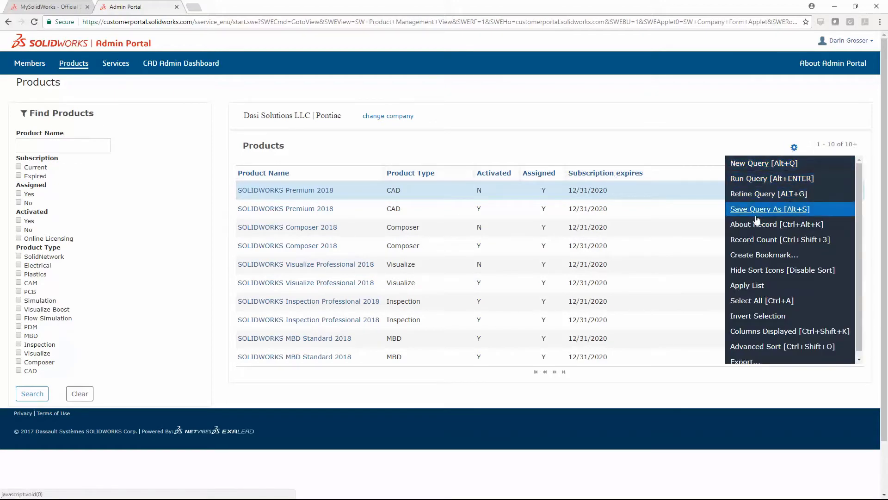
# Add the Serial Number column, move it up to sit after Product Name, and save
pyautogui.click(772, 332)
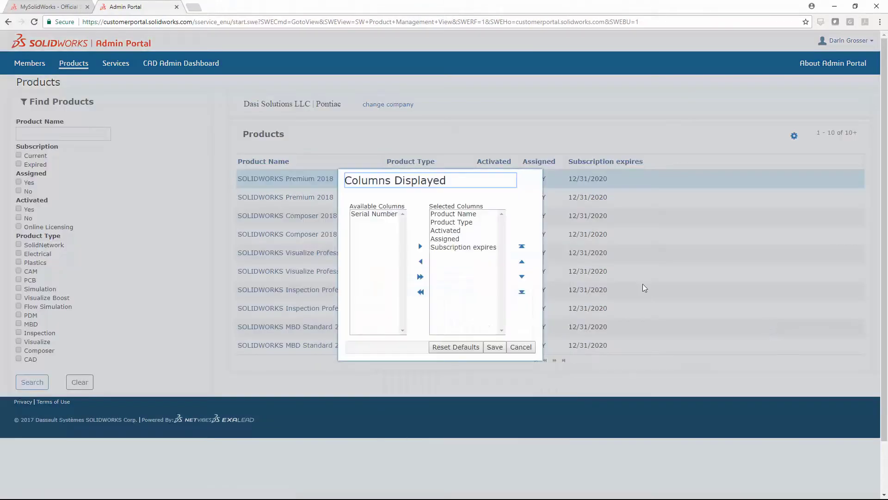
pyautogui.click(373, 214)
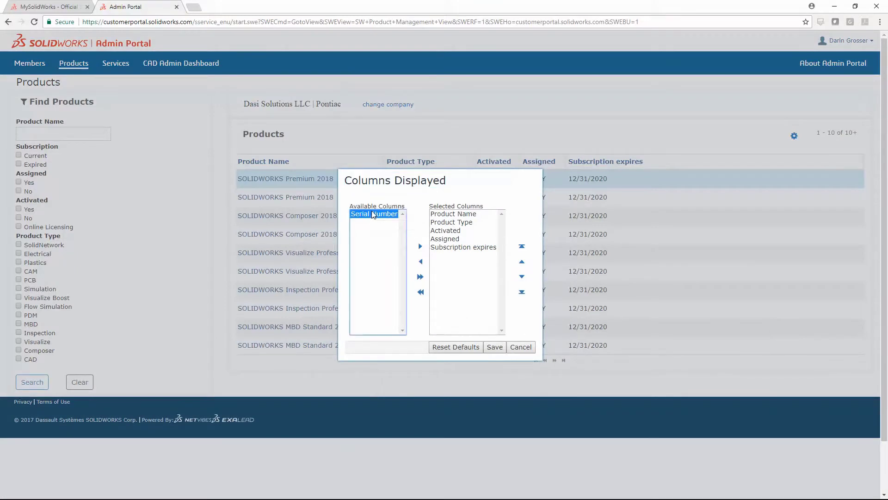
pyautogui.click(420, 246)
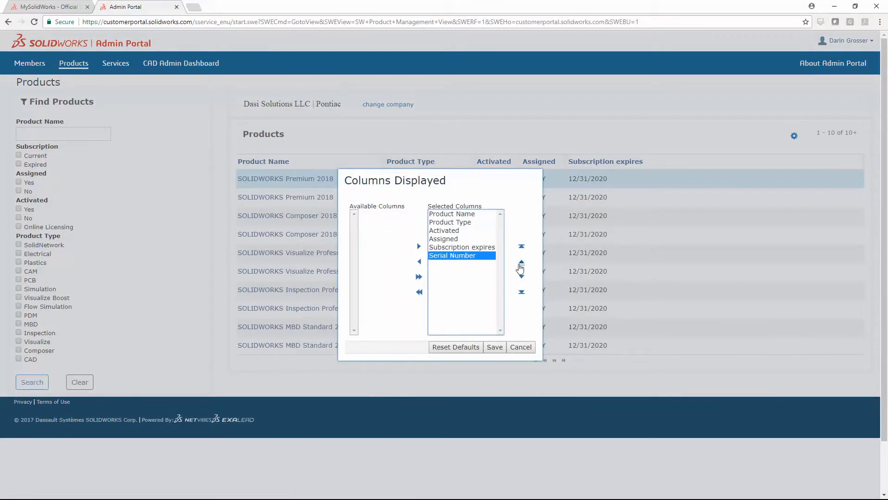
pyautogui.click(522, 262)
pyautogui.click(521, 262)
pyautogui.click(521, 262)
pyautogui.click(521, 262)
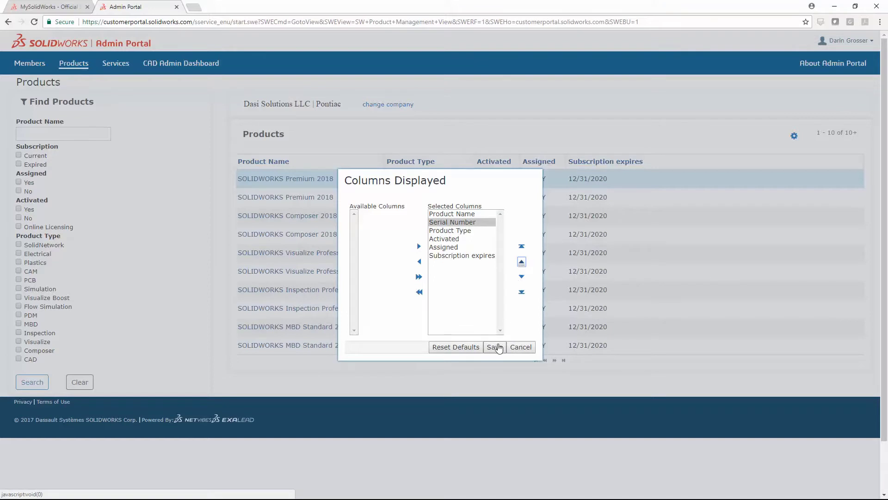
pyautogui.click(514, 348)
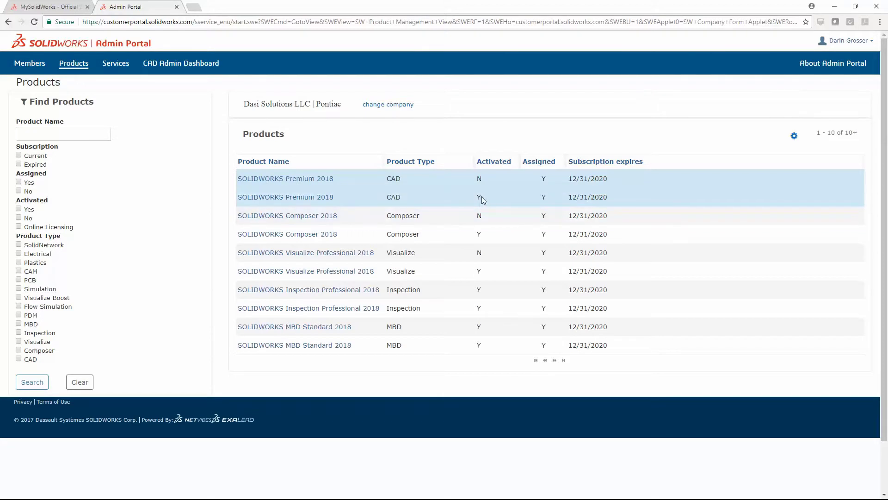
# Open the activated SOLIDWORKS Premium 2018 licence and read the Change to Online Licensing tooltip
pyautogui.click(298, 198)
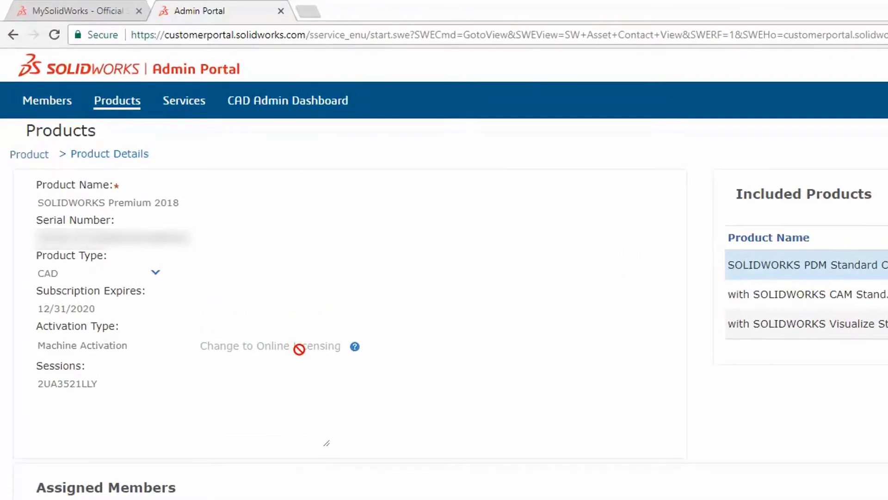
pyautogui.moveTo(237, 228)
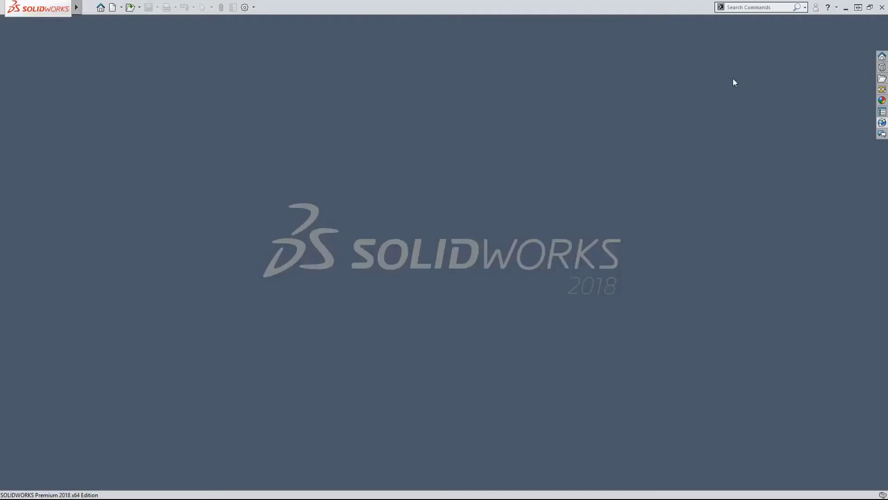
# Open the Help (?) dropdown at the top right of SOLIDWORKS 2018
pyautogui.click(836, 7)
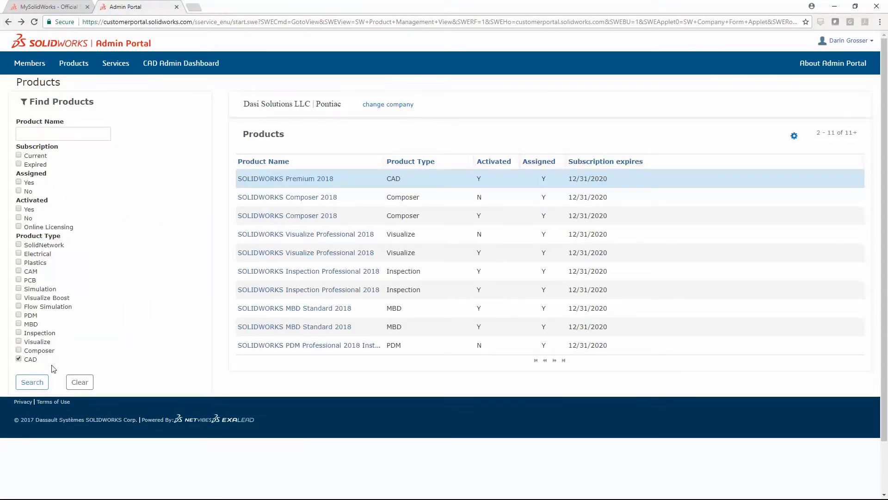
# Search CAD products, switch an unassigned Premium 2018 licence to Online Licensing, then view Members
pyautogui.click(32, 382)
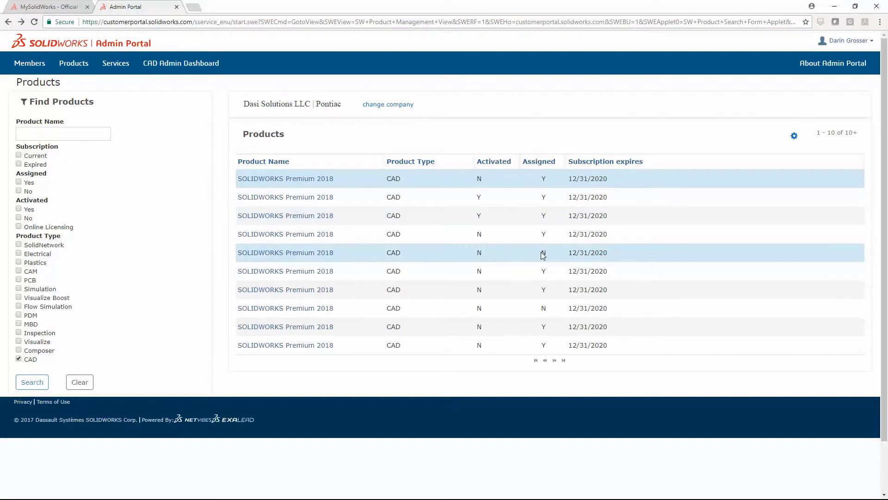
pyautogui.click(295, 252)
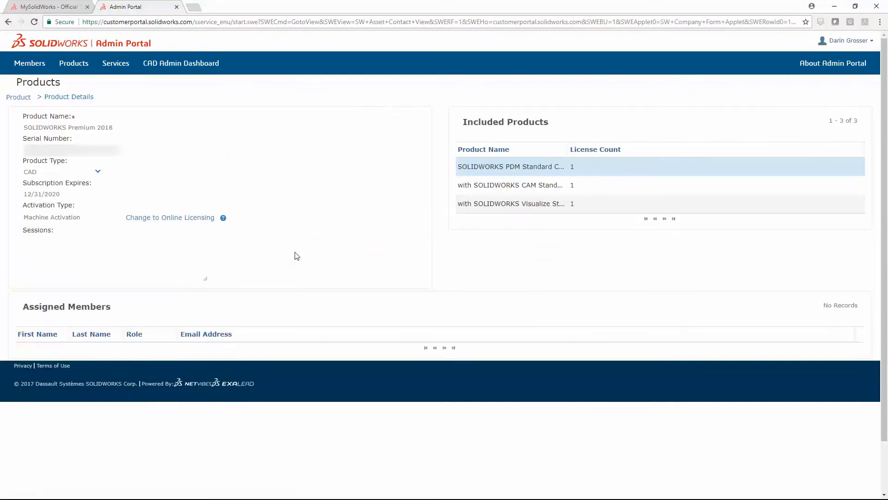
pyautogui.click(176, 218)
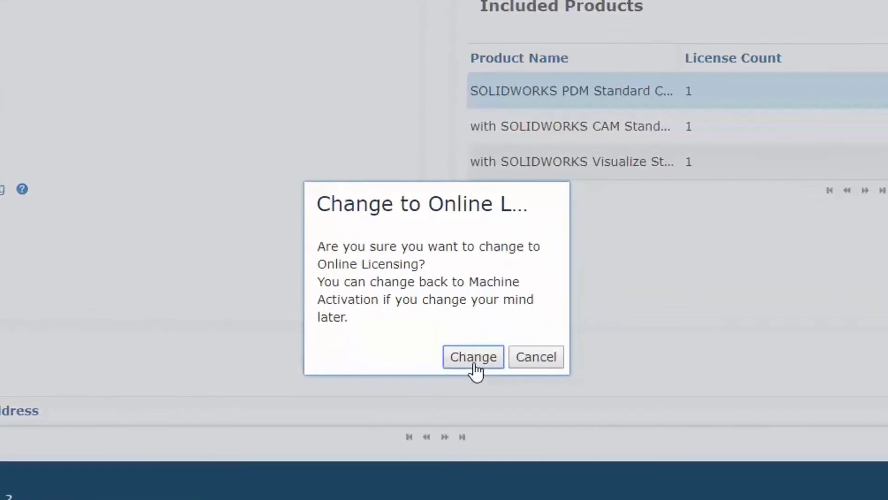
pyautogui.click(473, 363)
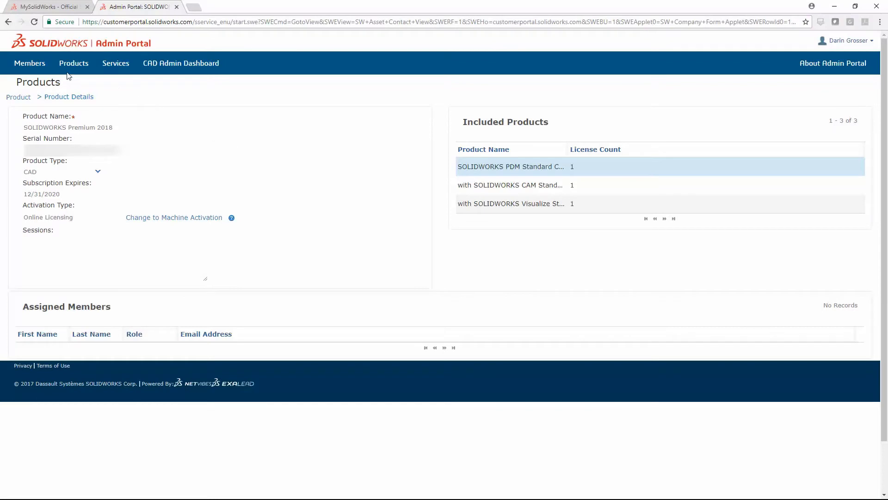
pyautogui.click(29, 65)
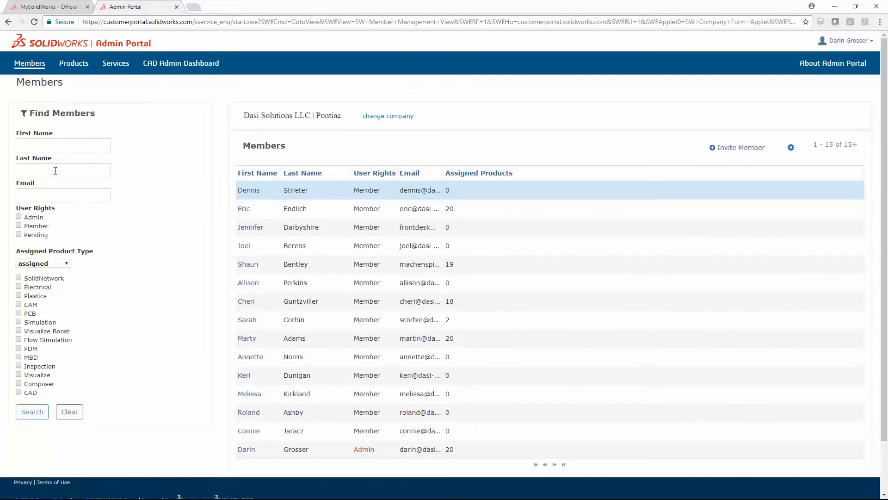
# Search members by the member's last name and open the matching non-admin member's details
pyautogui.click(54, 171)
pyautogui.write('Gro')
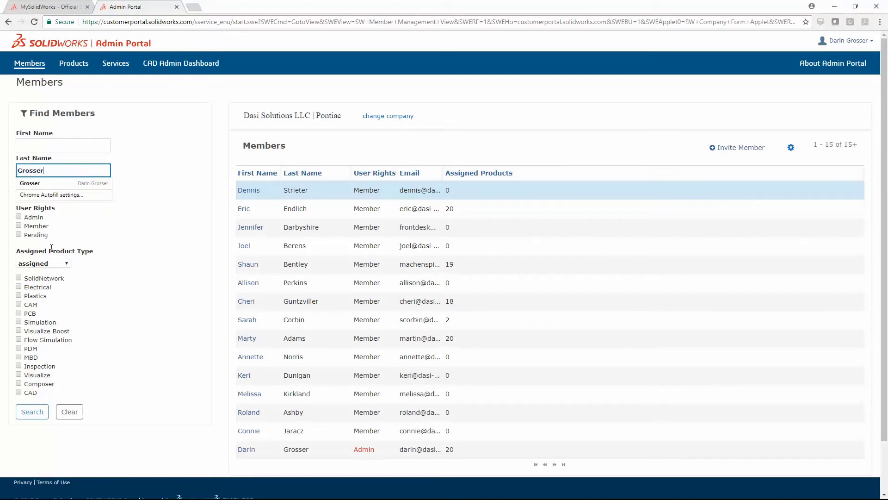
pyautogui.write('sser')
pyautogui.click(32, 412)
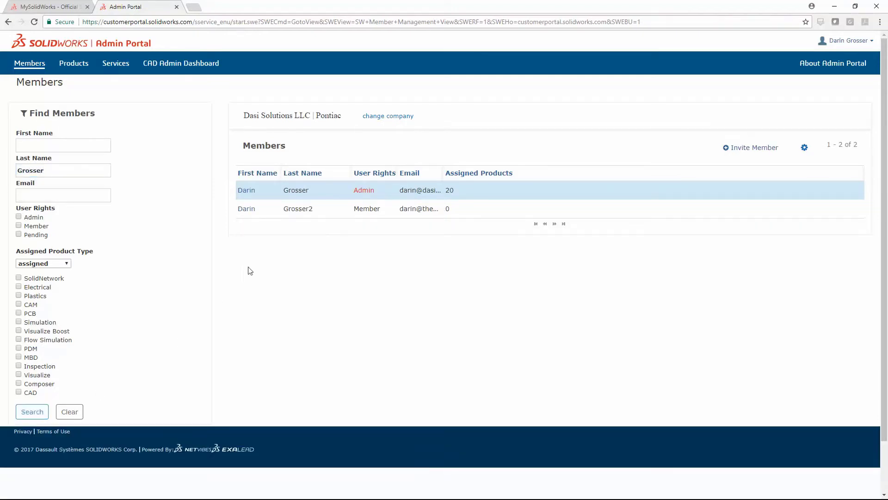
pyautogui.click(248, 208)
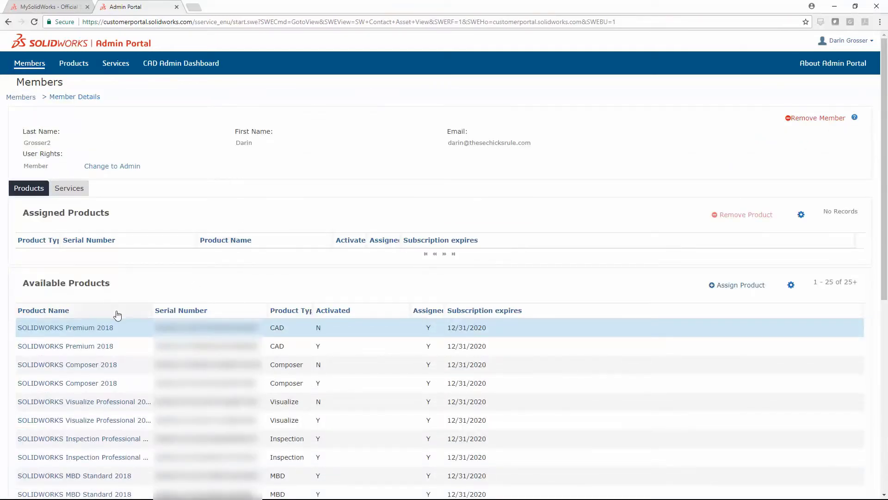
# Query available Premium products and assign the SOLIDWORKS Premium 2018 Online Licensing product, confirming with OK
pyautogui.click(791, 285)
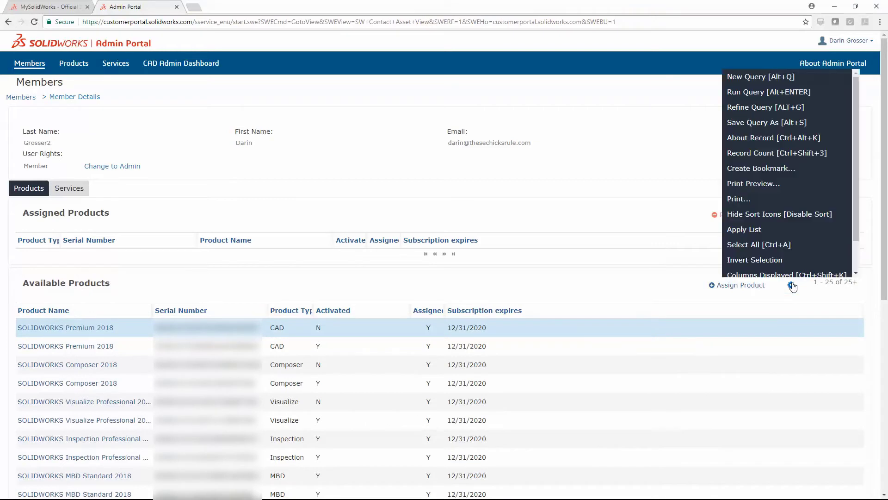
pyautogui.click(761, 71)
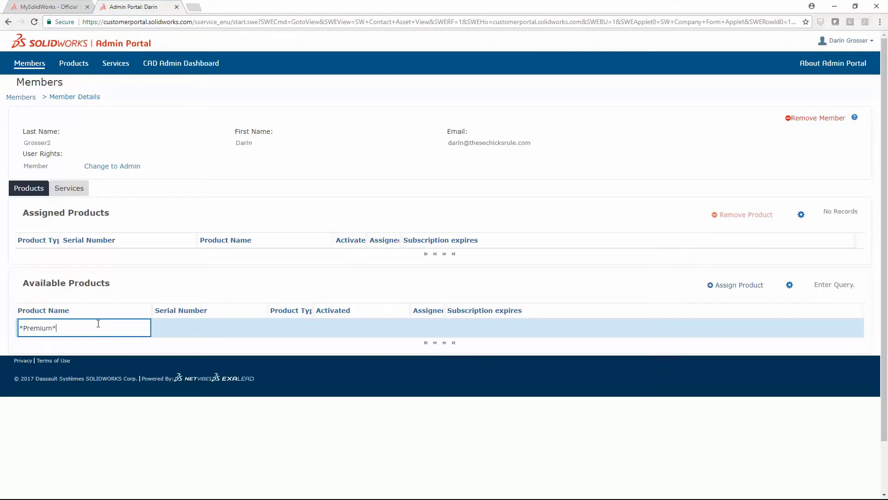
pyautogui.press('Return')
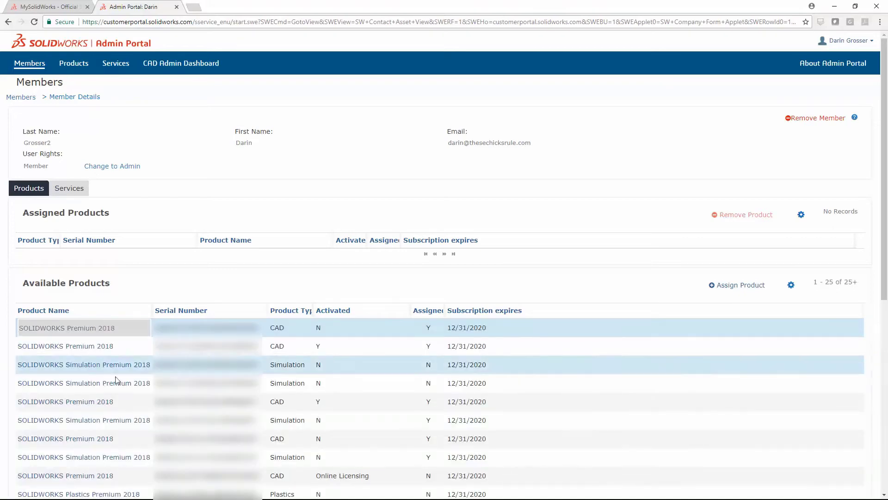
pyautogui.scroll(-4, 131, 401)
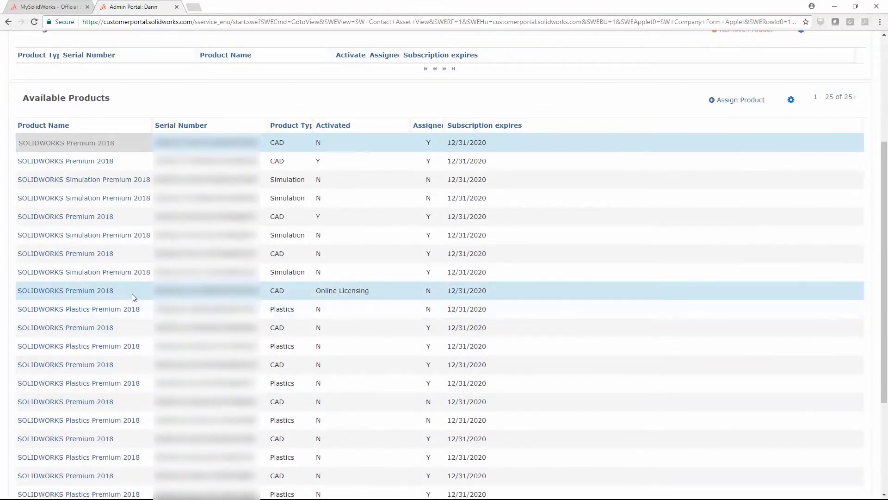
pyautogui.click(133, 297)
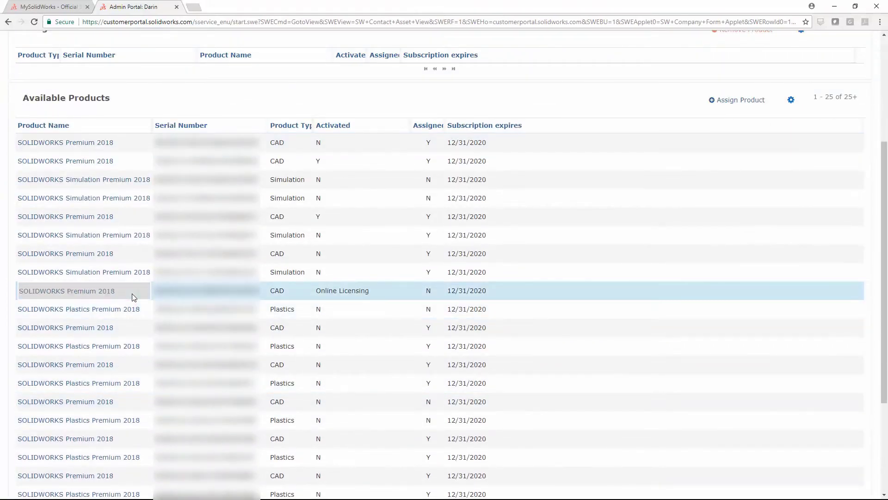
pyautogui.click(732, 100)
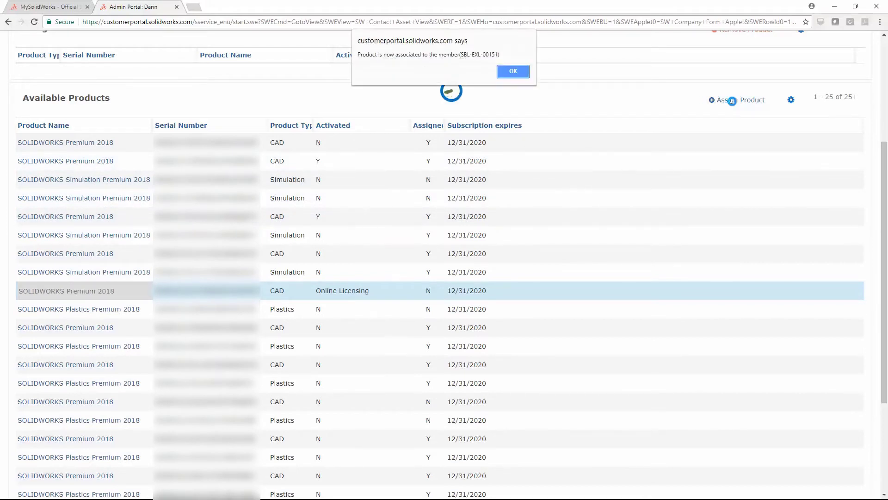
pyautogui.click(513, 72)
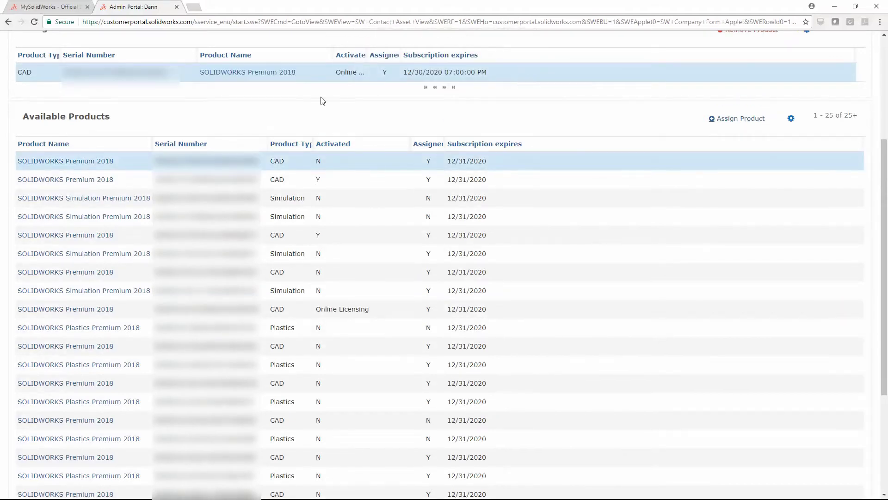
pyautogui.scroll(4, 255, 134)
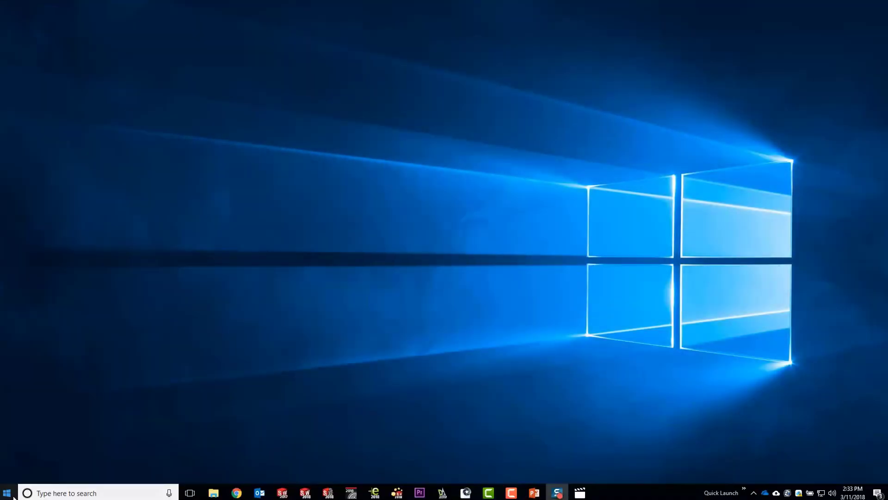
# Locate SOLIDWORKS 2018 SP02 in Apps & features and choose Modify on it
pyautogui.rightClick(13, 495)
pyautogui.click(56, 212)
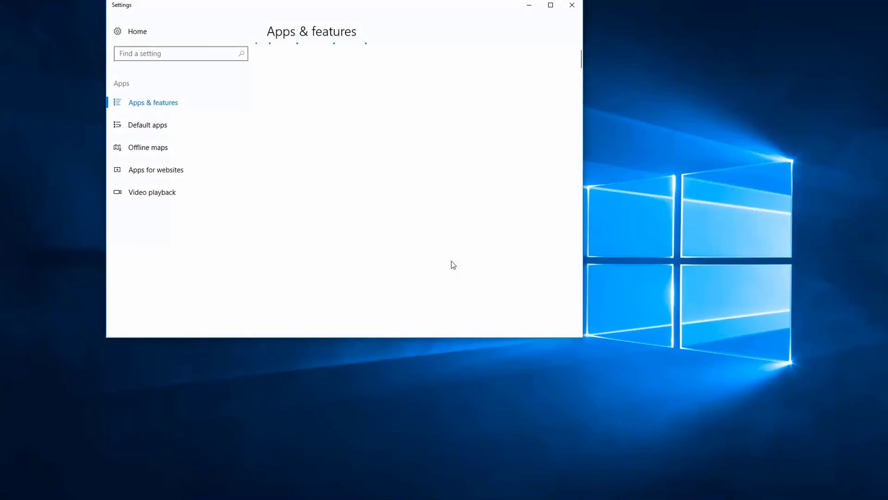
pyautogui.scroll(-10, 509, 248)
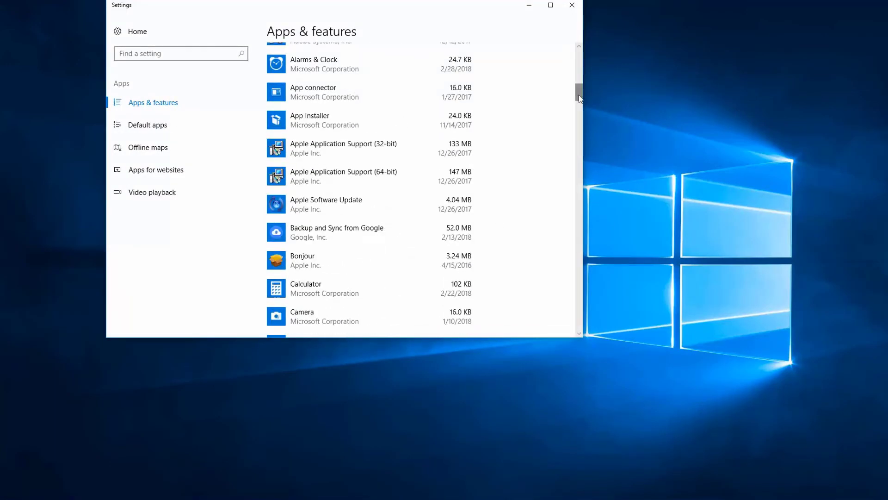
pyautogui.moveTo(579, 111); pyautogui.dragTo(573, 281)
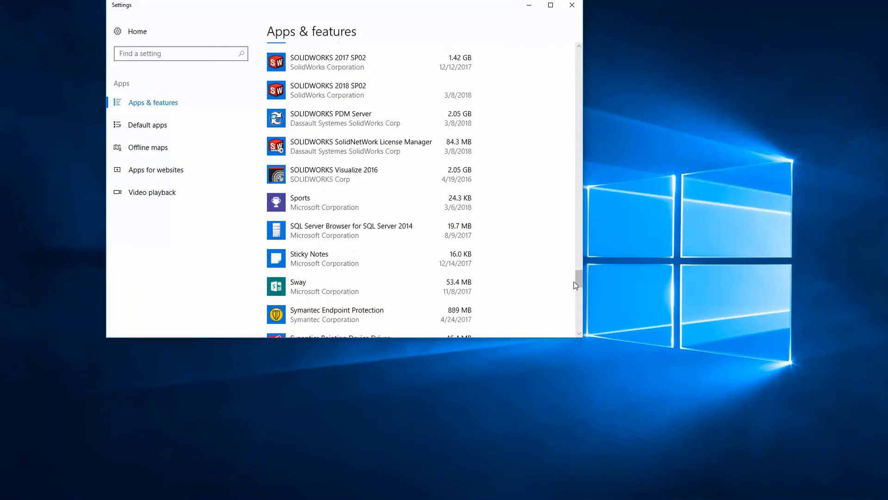
pyautogui.click(342, 96)
pyautogui.click(403, 91)
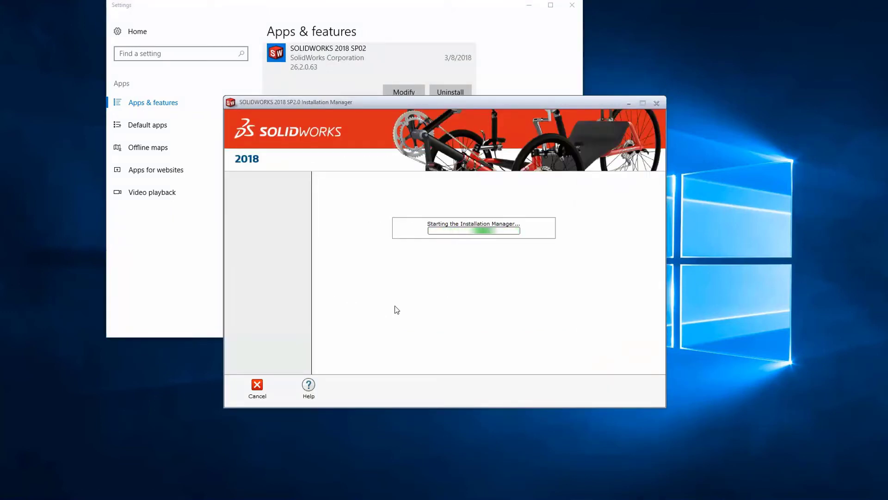
# Choose to modify the individual installation and log in with the SOLIDWORKS account email and password
pyautogui.click(350, 226)
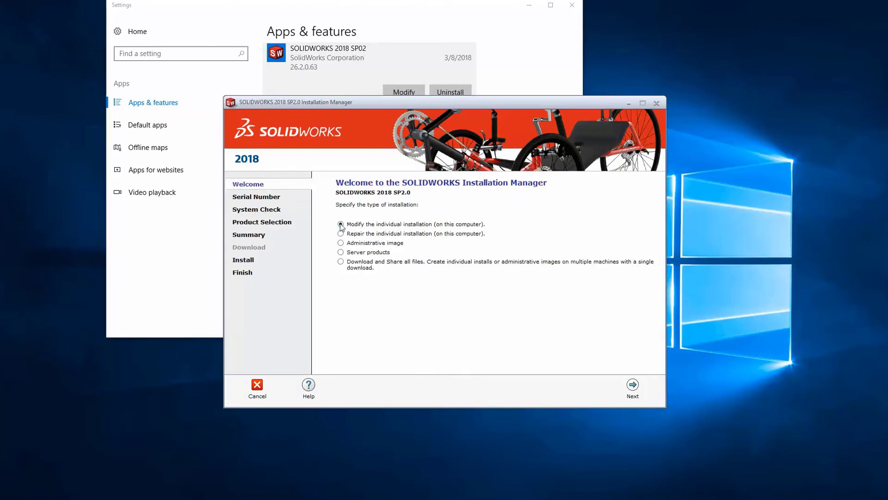
pyautogui.click(633, 387)
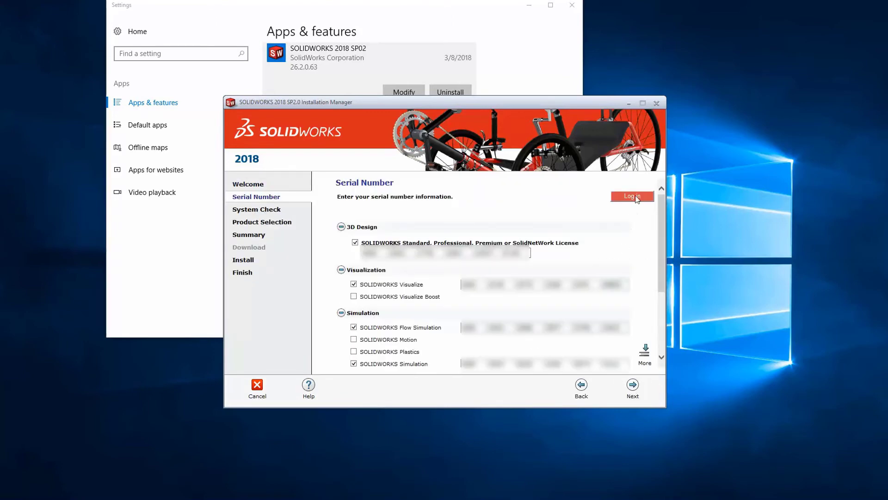
pyautogui.click(637, 197)
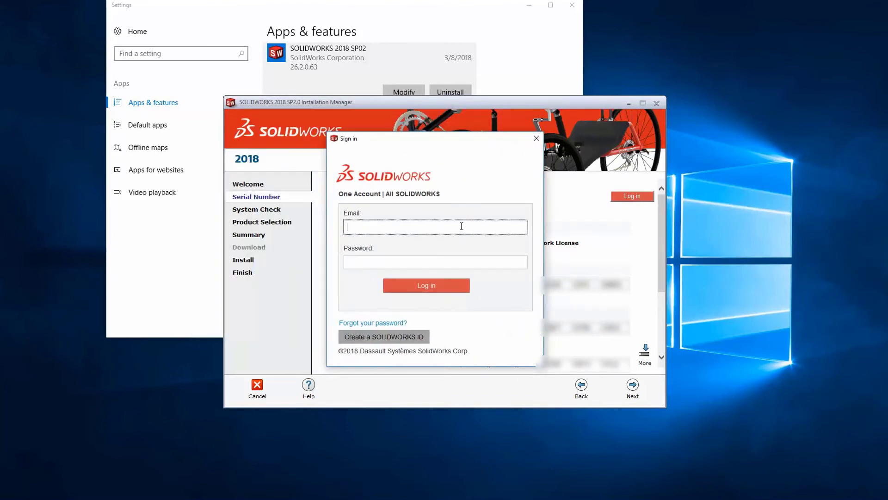
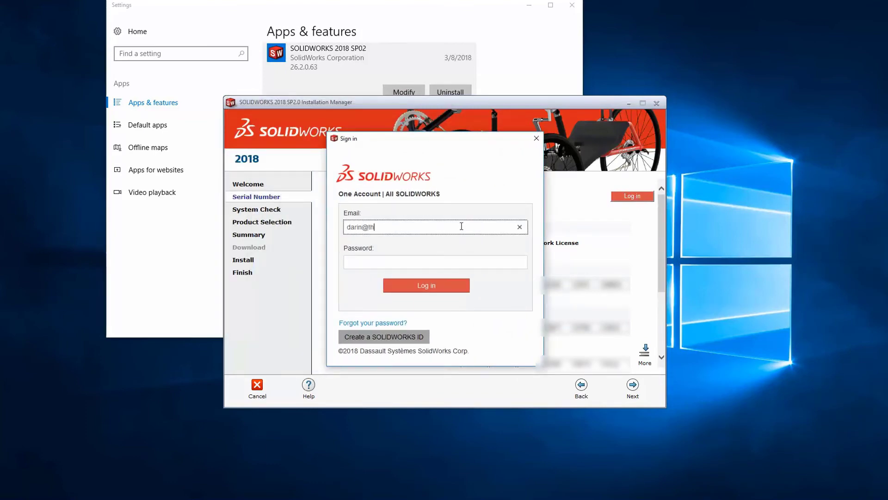
pyautogui.press('Tab')
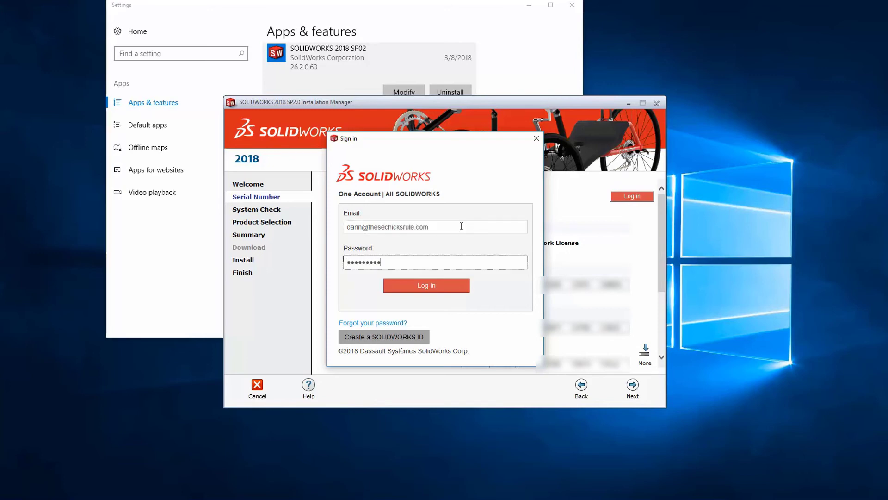
pyautogui.click(437, 286)
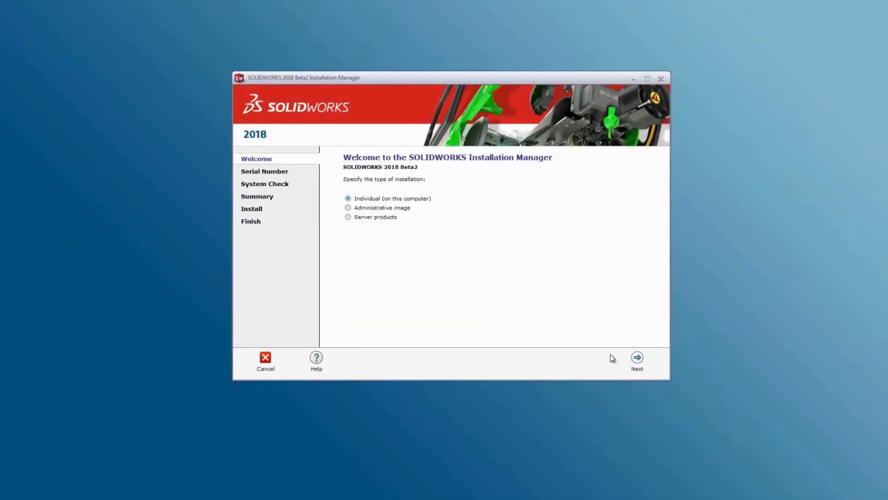
# Log in with the account email and password to auto-fill serial numbers, then Install Now
pyautogui.click(637, 359)
pyautogui.click(636, 172)
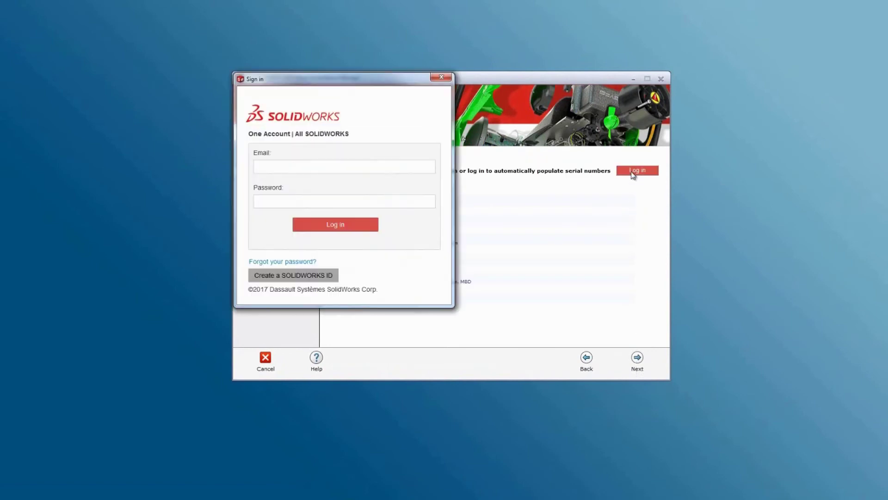
pyautogui.click(332, 164)
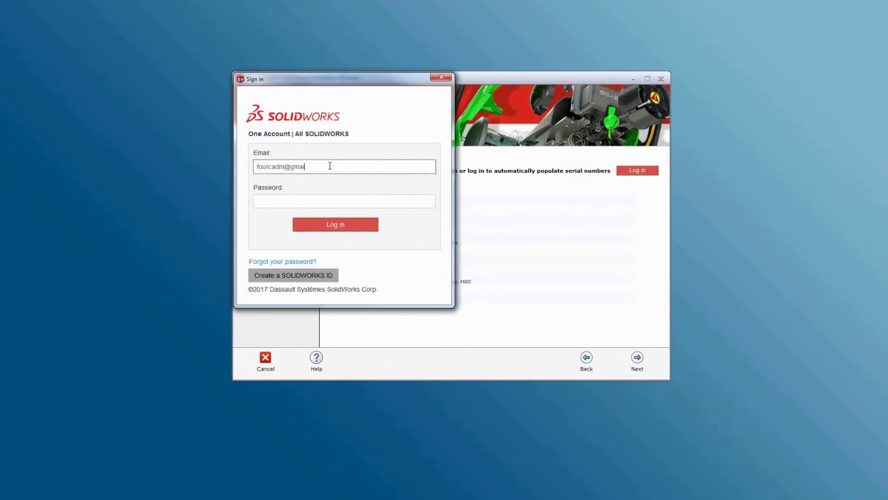
pyautogui.press('Tab')
pyautogui.write('***')
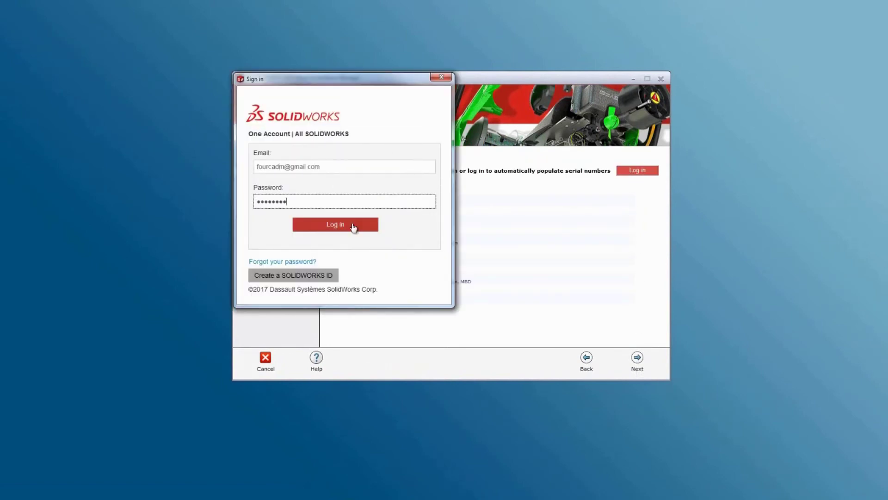
pyautogui.click(353, 224)
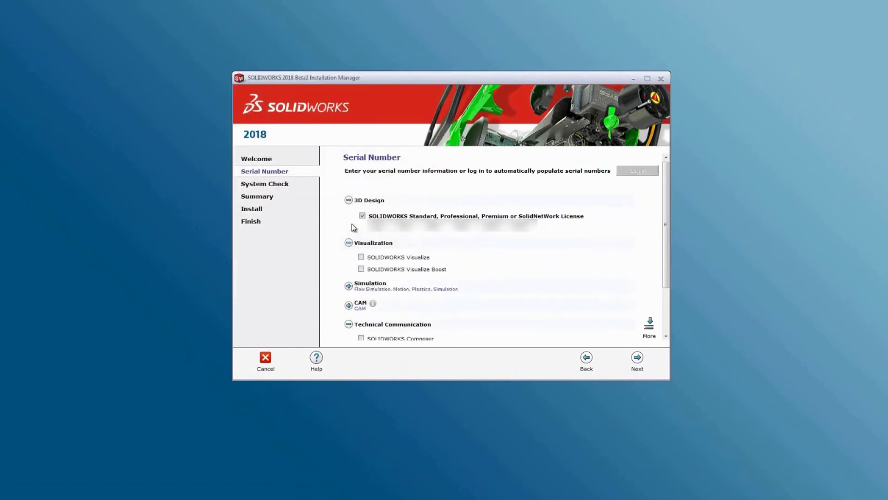
pyautogui.click(637, 359)
pyautogui.click(638, 359)
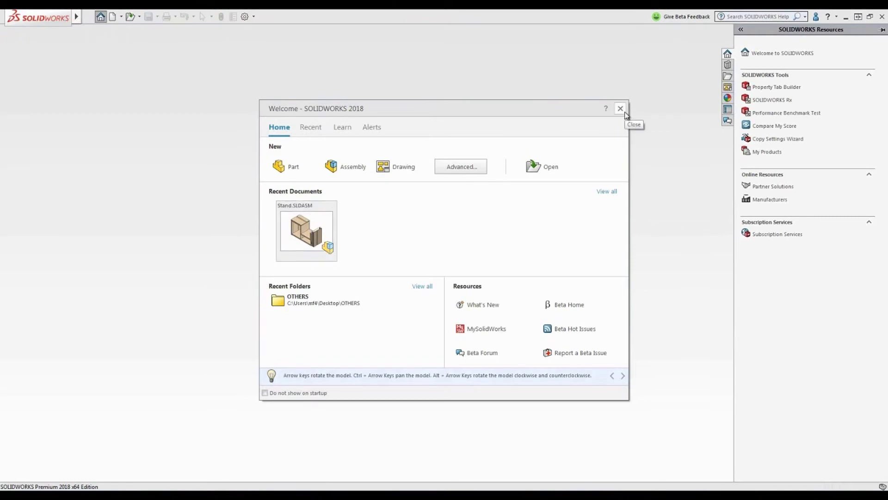
# Close the SOLIDWORKS Welcome dialog and bring up the account menu at the top right
pyautogui.click(621, 110)
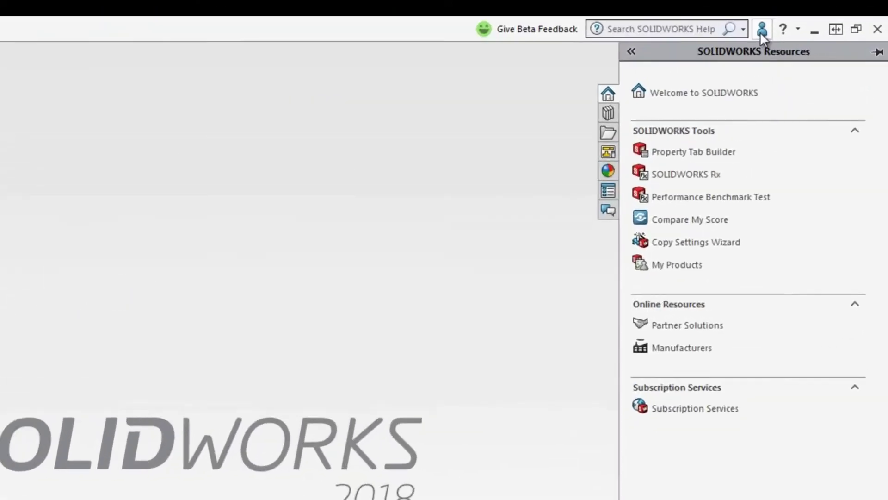
pyautogui.click(816, 16)
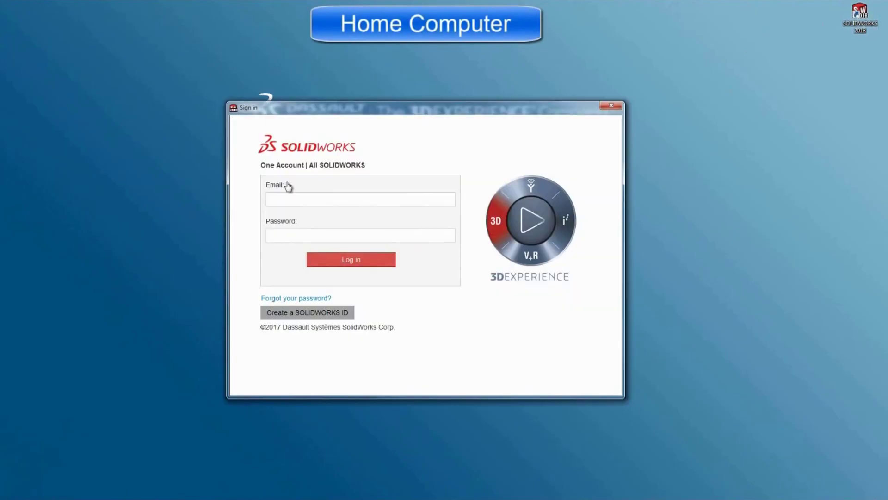
# Sign in on the home computer with the account email and password to launch SOLIDWORKS
pyautogui.click(278, 199)
pyautogui.press('Tab')
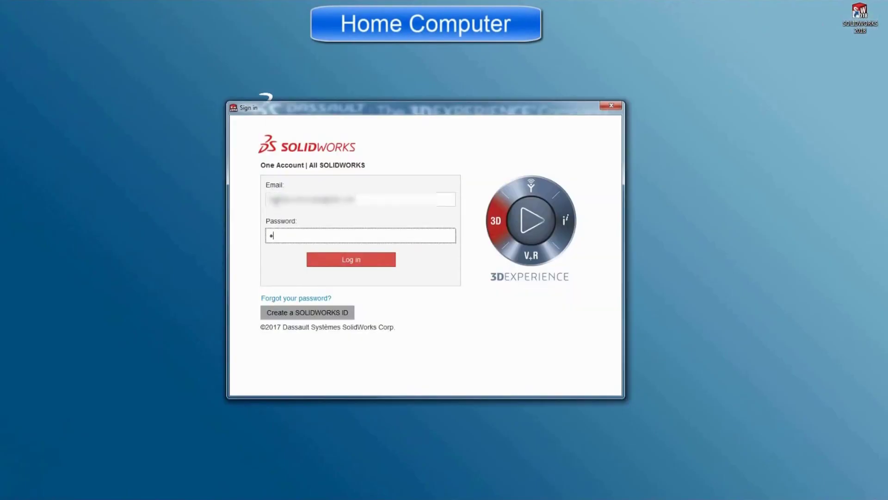
pyautogui.press('Return')
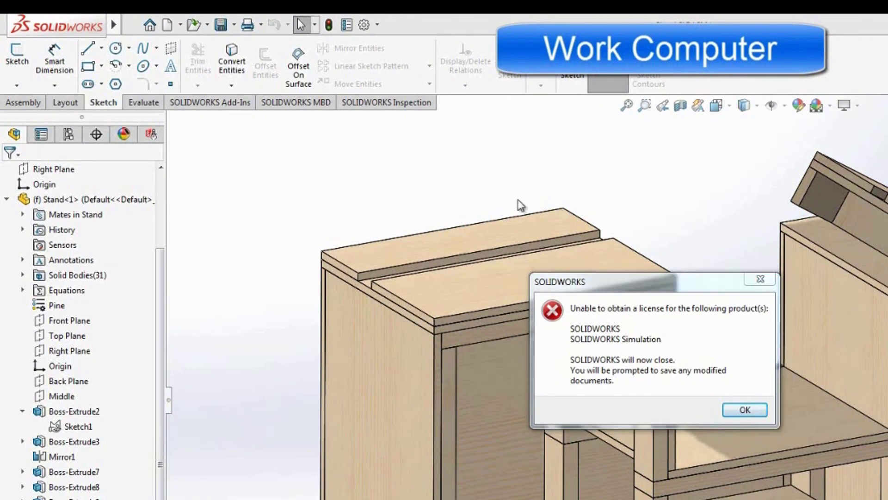
# Acknowledge the 'Unable to obtain a license' error on the work computer
pyautogui.click(749, 410)
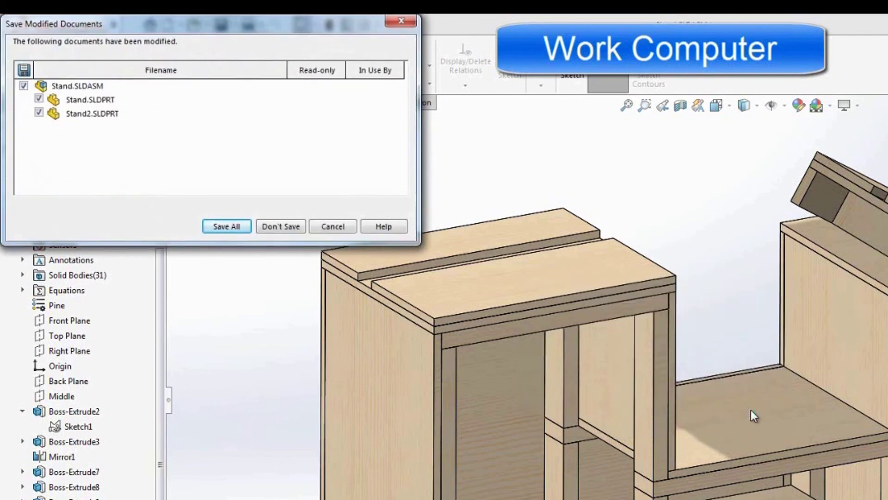